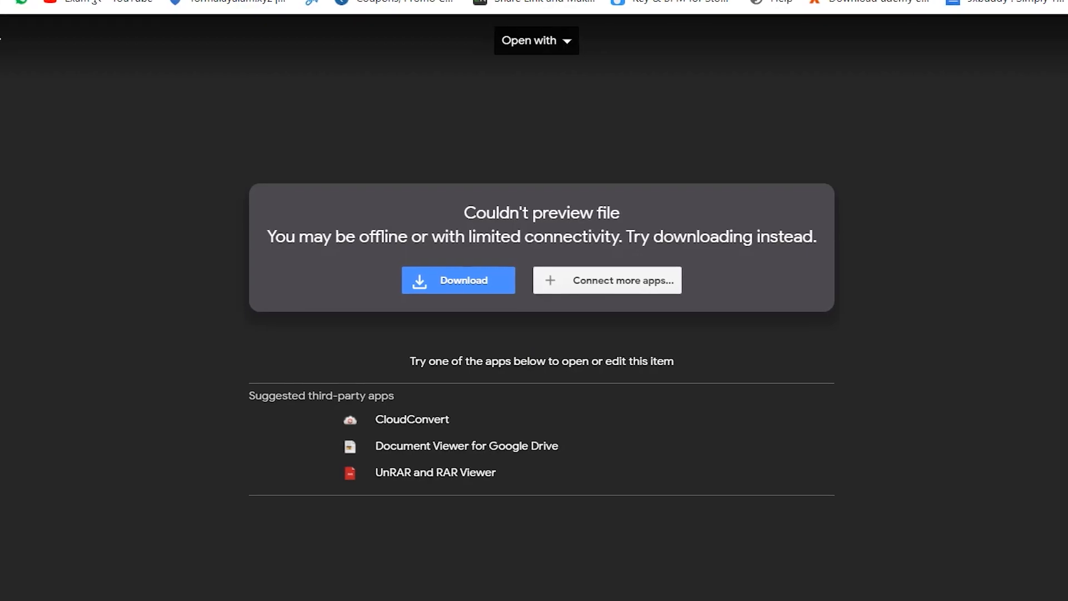
Download the archive edm vans mix1.rar from Google Drive and open the folder that contains the downloaded file
click(426, 189)
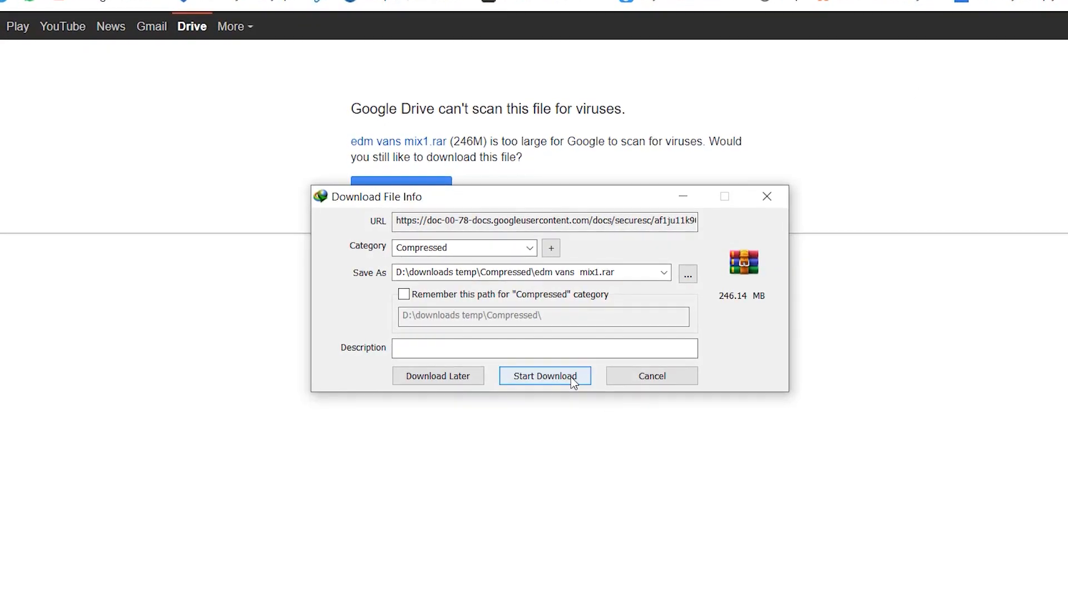
click(571, 376)
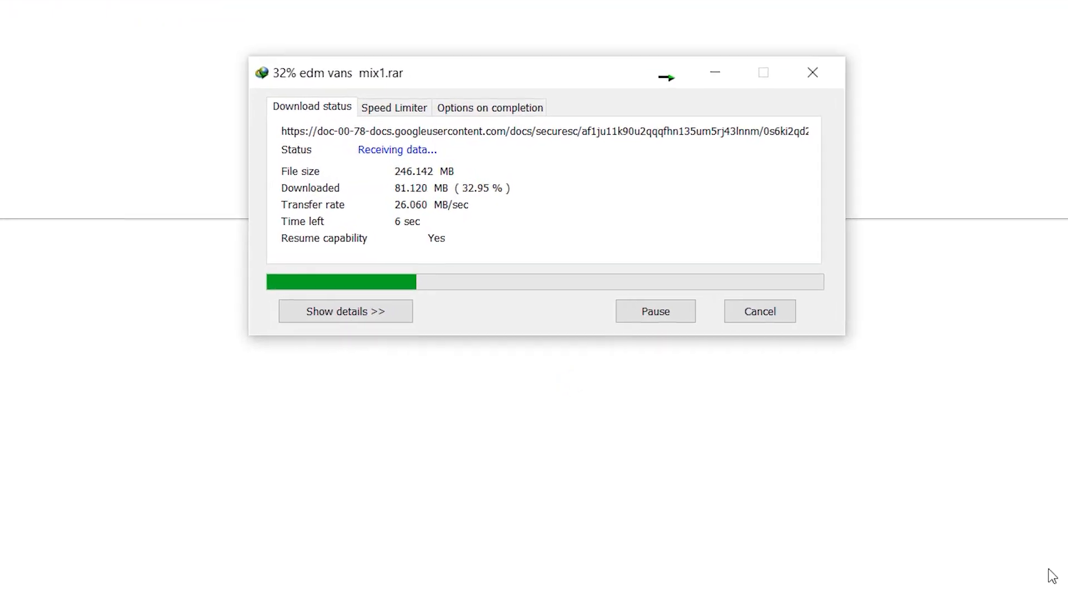
click(1067, 600)
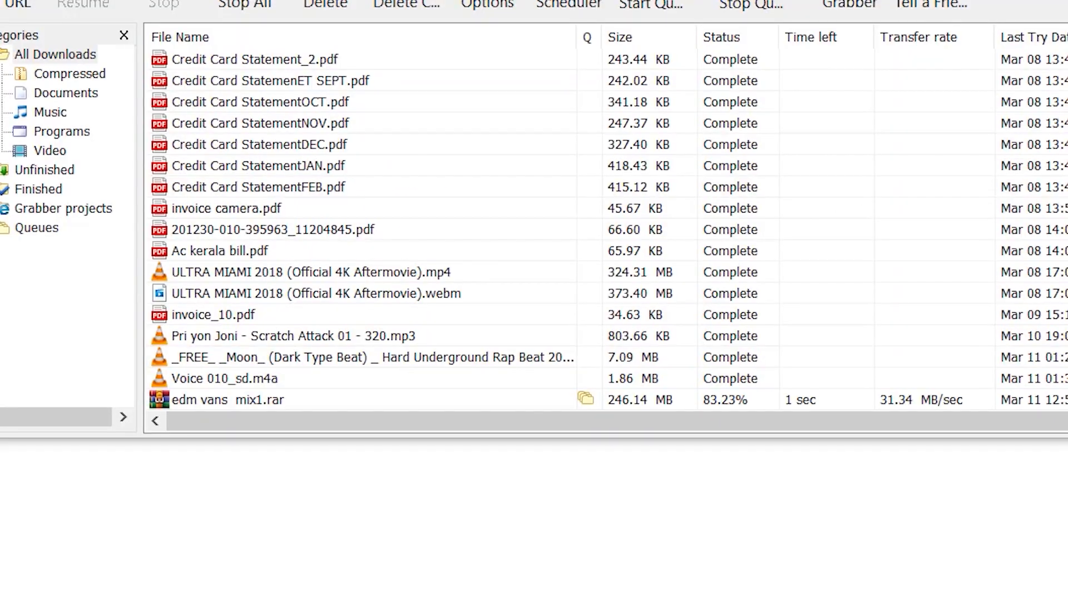
click(623, 398)
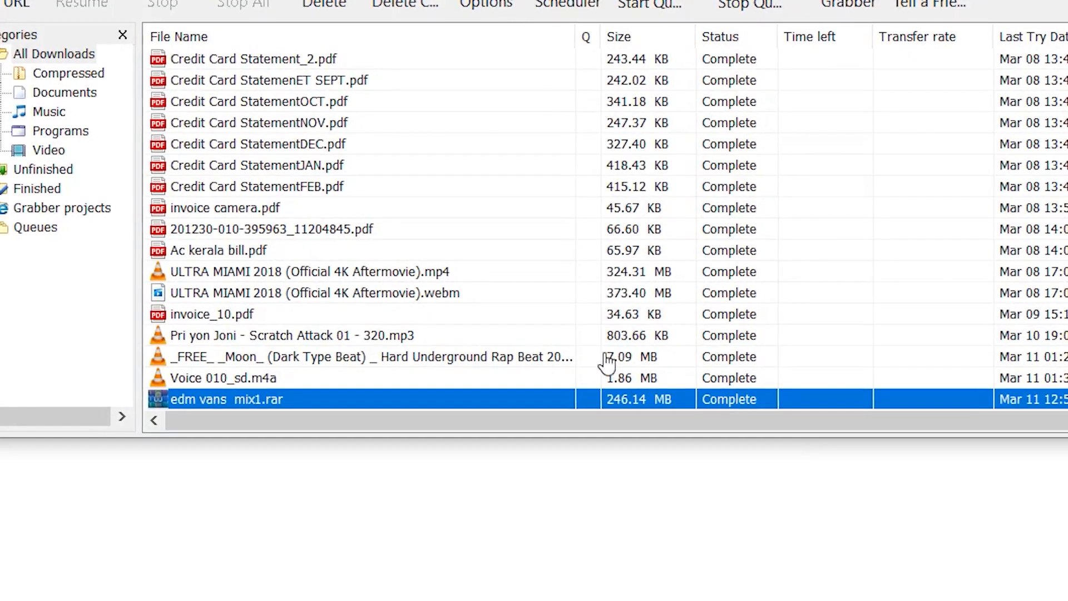
right_click(625, 396)
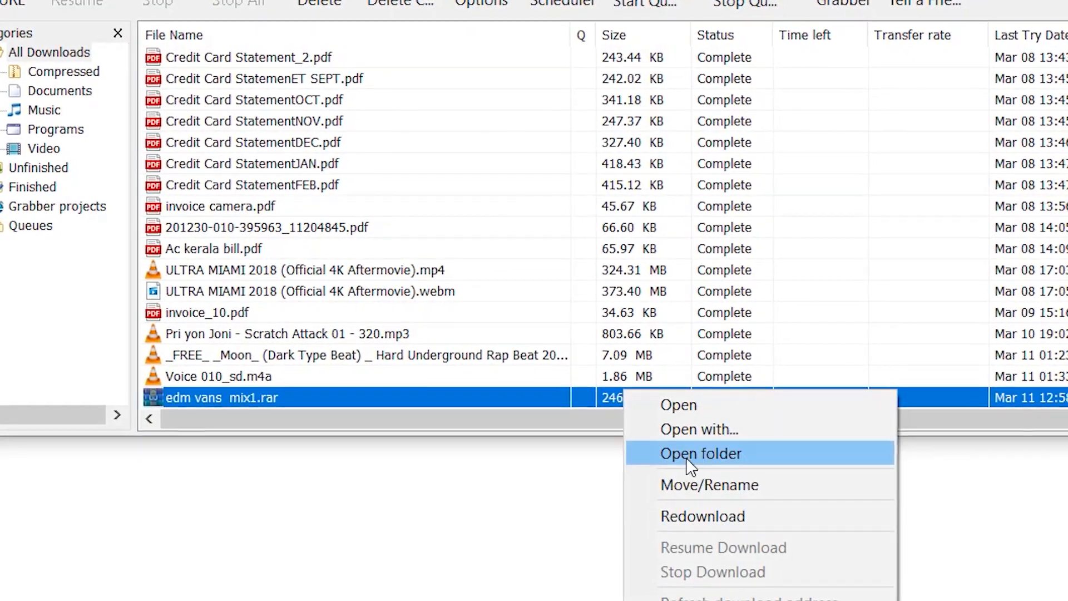
click(690, 455)
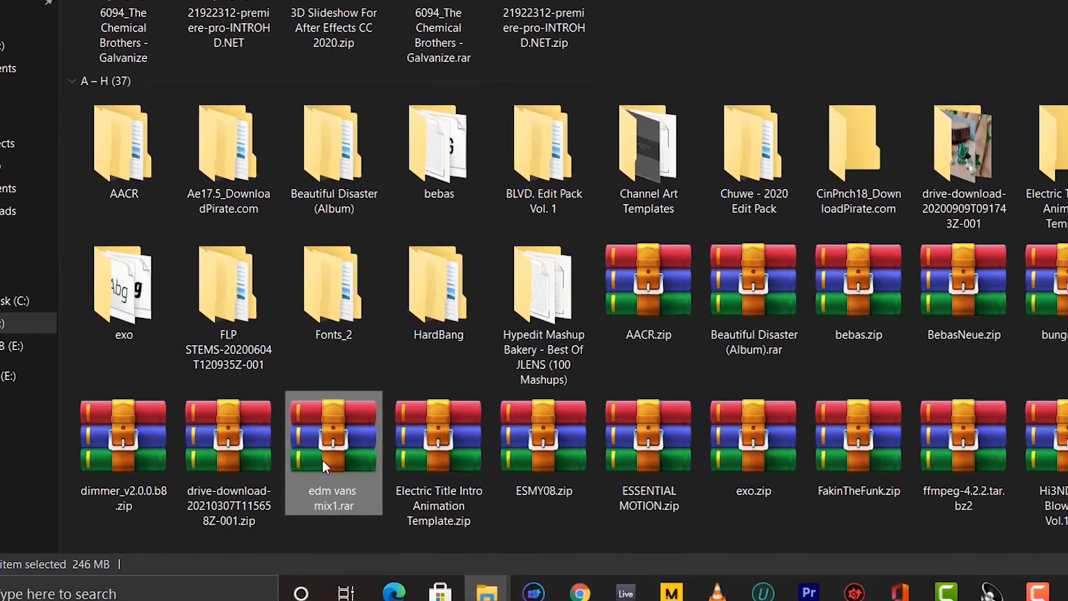
Extract edm vans mix1.rar into its own edm vans mix1 folder and open that folder
right_click(323, 459)
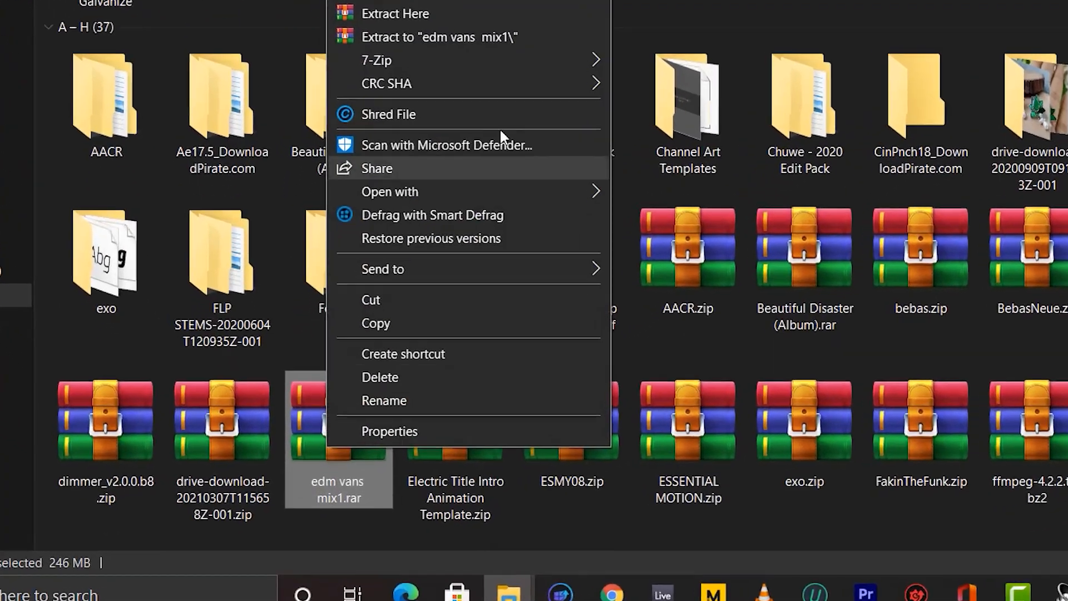
click(550, 27)
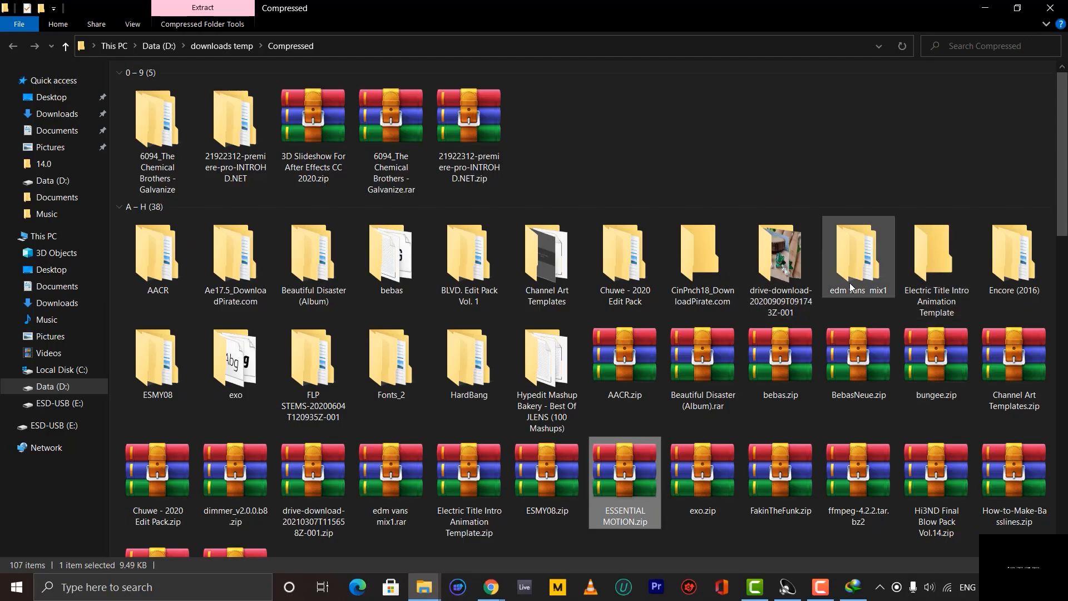
double_click(851, 287)
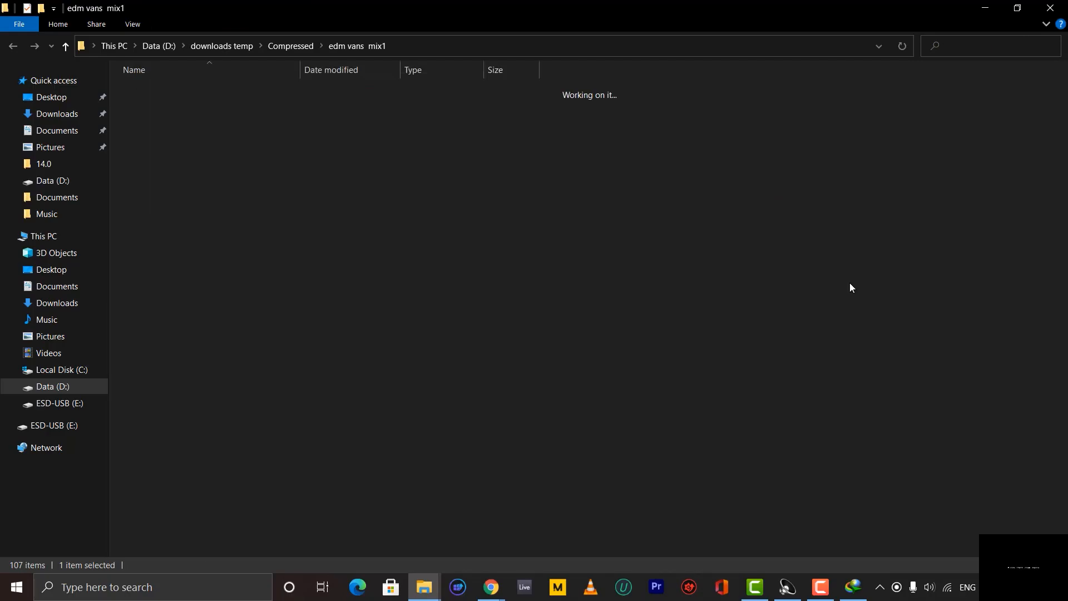
Move the extracted Contents and PIONEER folders to the ESD-USB (E:) drive
drag(428, 149, 281, 83)
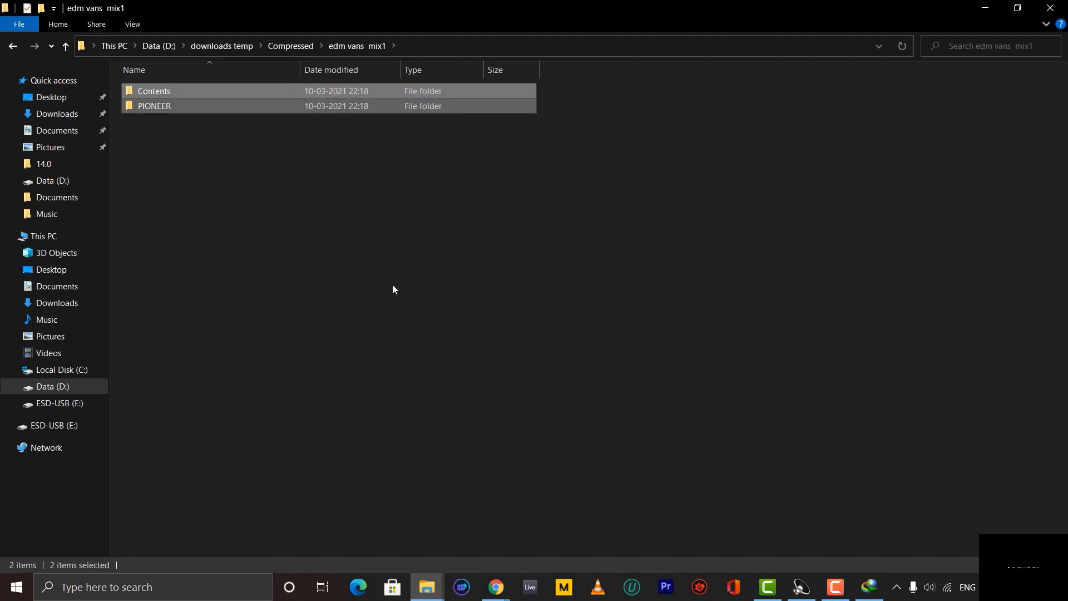
click(66, 404)
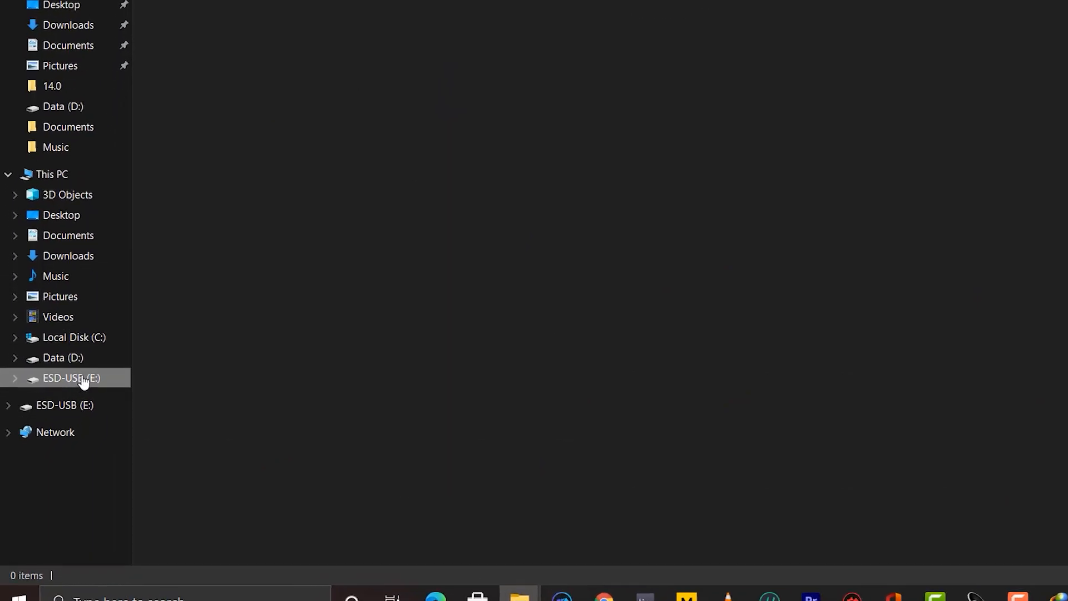
key(ctrl+v)
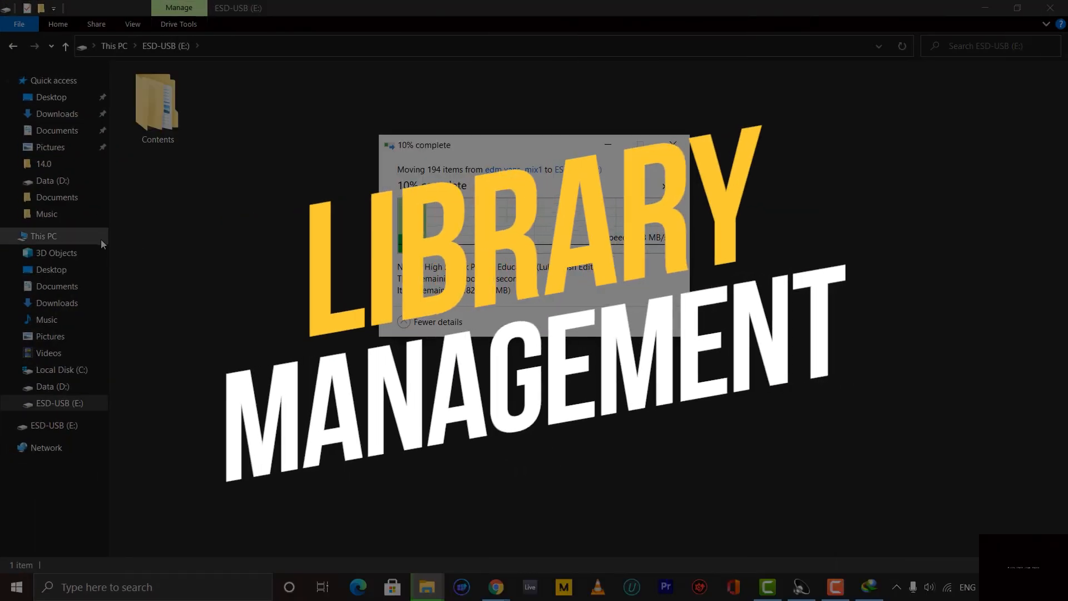
Create a new folder named song coll on the Data (D:) drive
click(97, 240)
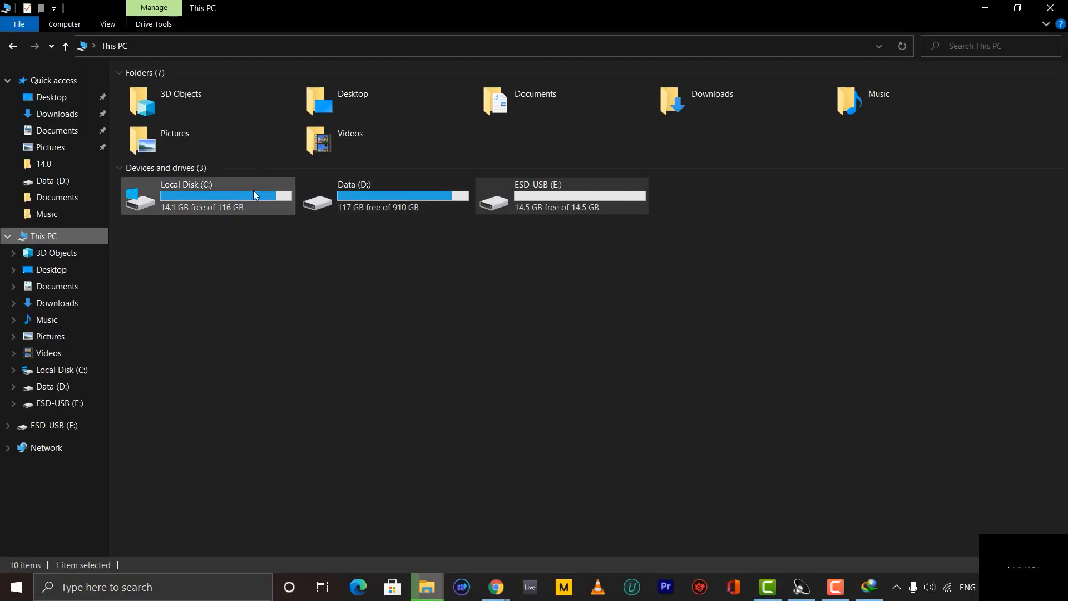
double_click(409, 208)
scroll(663, 429, down, 3)
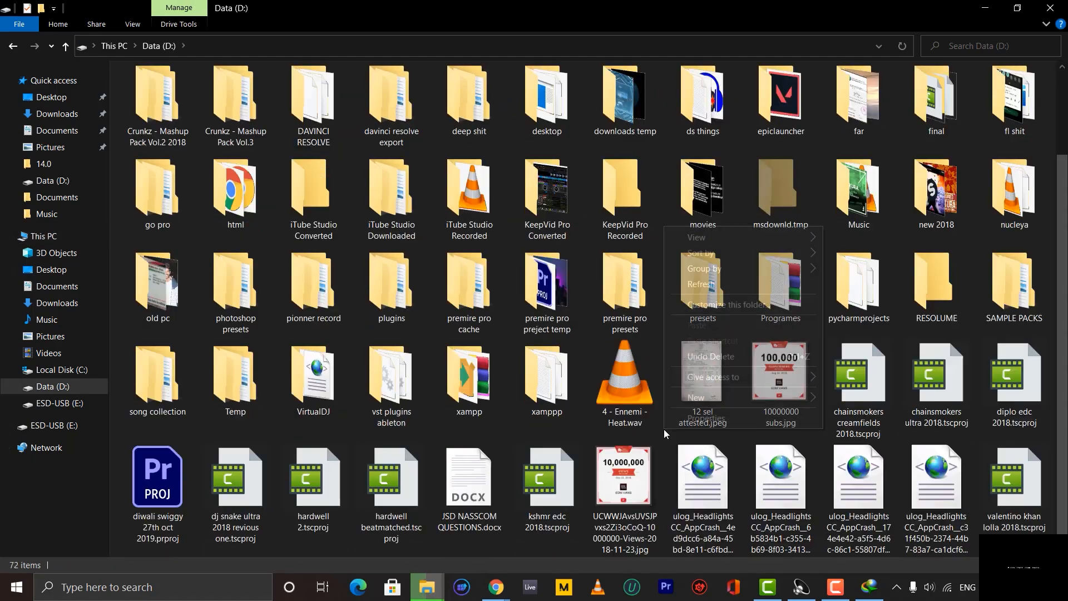
right_click(664, 429)
mouse_move(708, 393)
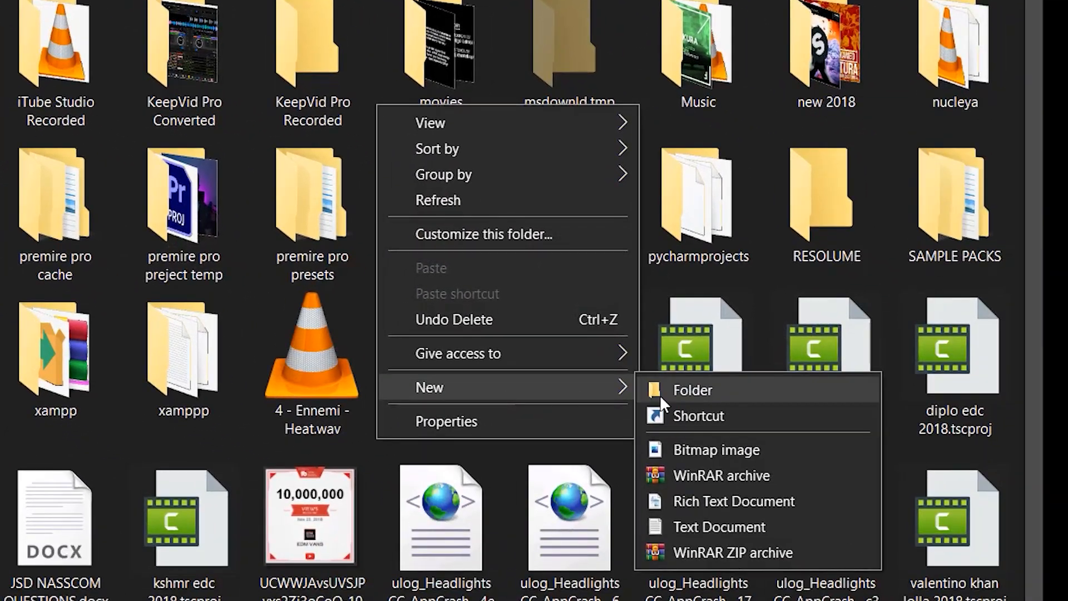
click(912, 492)
text(song c)
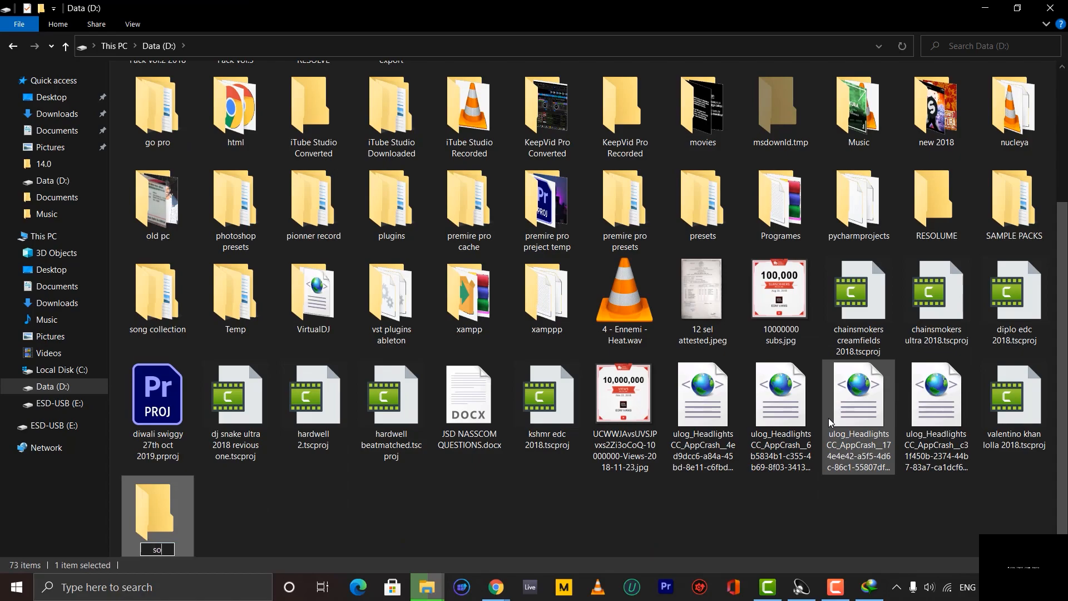
text(oll)
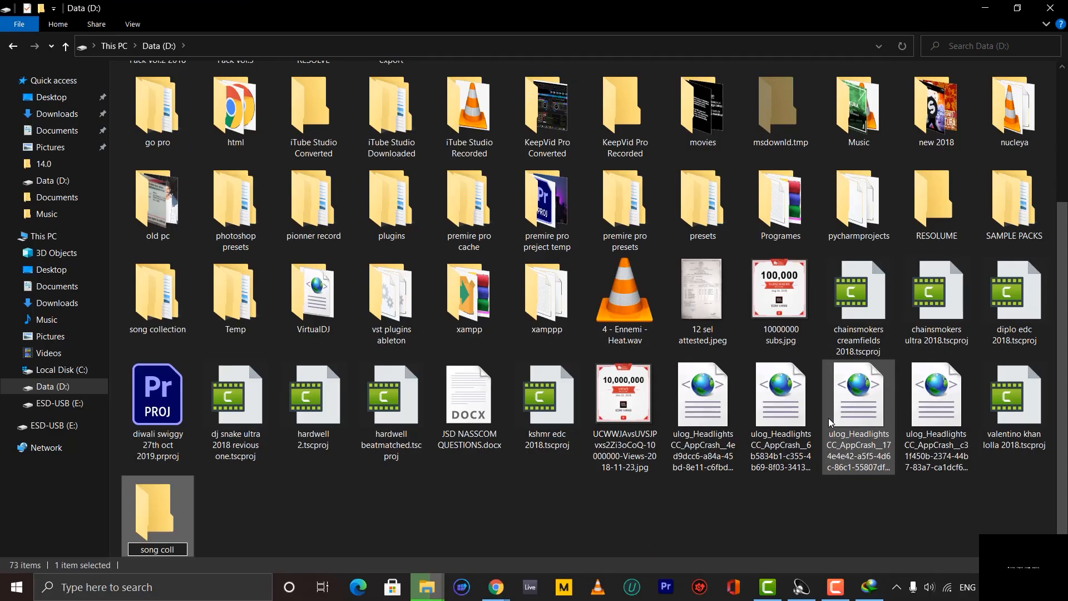
key(Return)
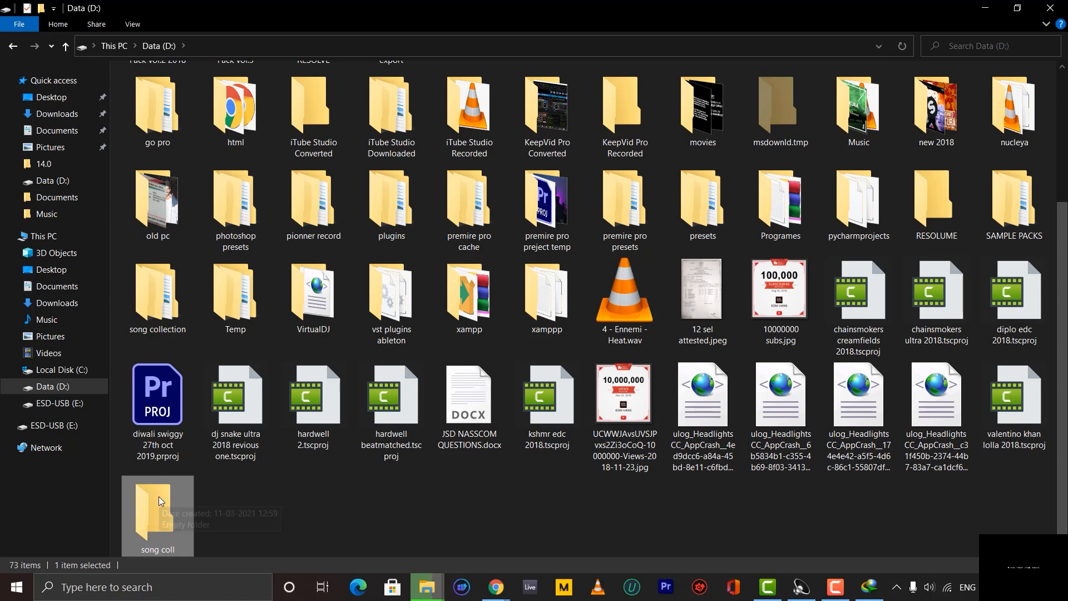
Check the size and contents of the song collection folder in its properties, then close them
click(180, 289)
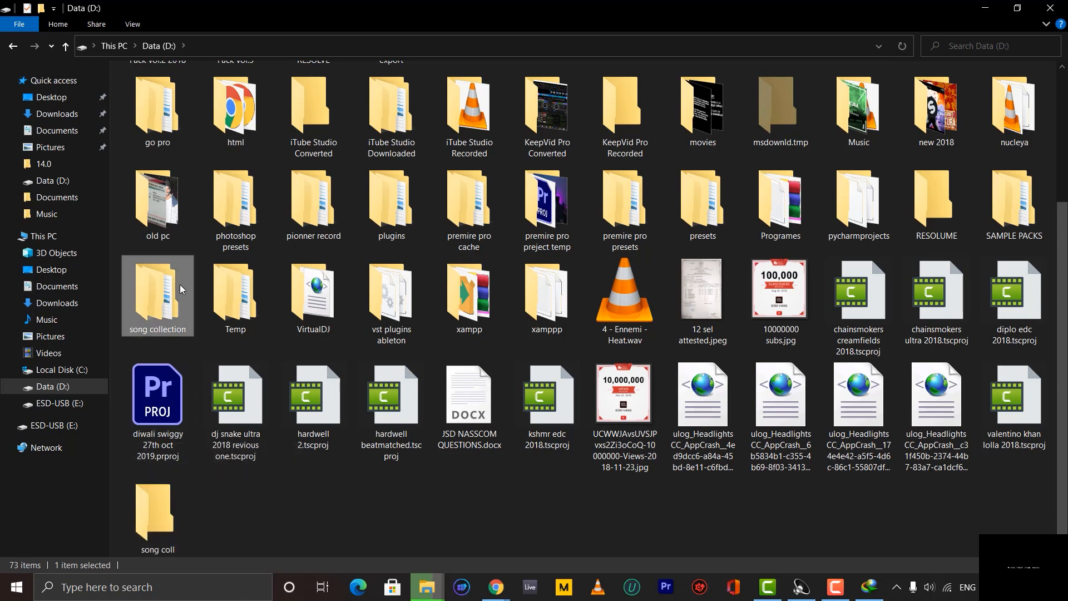
right_click(171, 322)
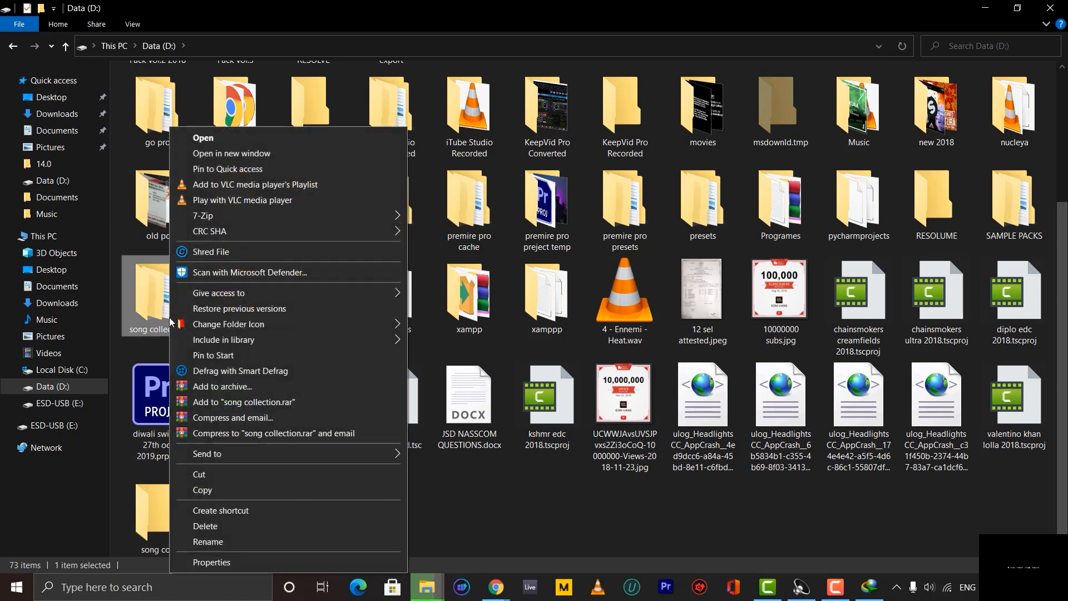
click(217, 562)
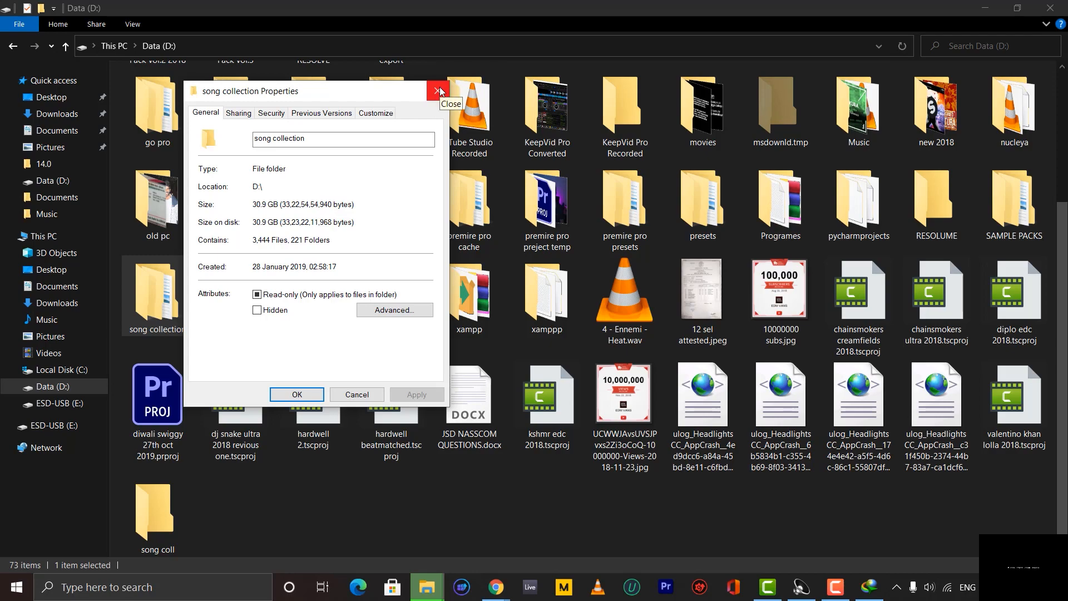
click(437, 91)
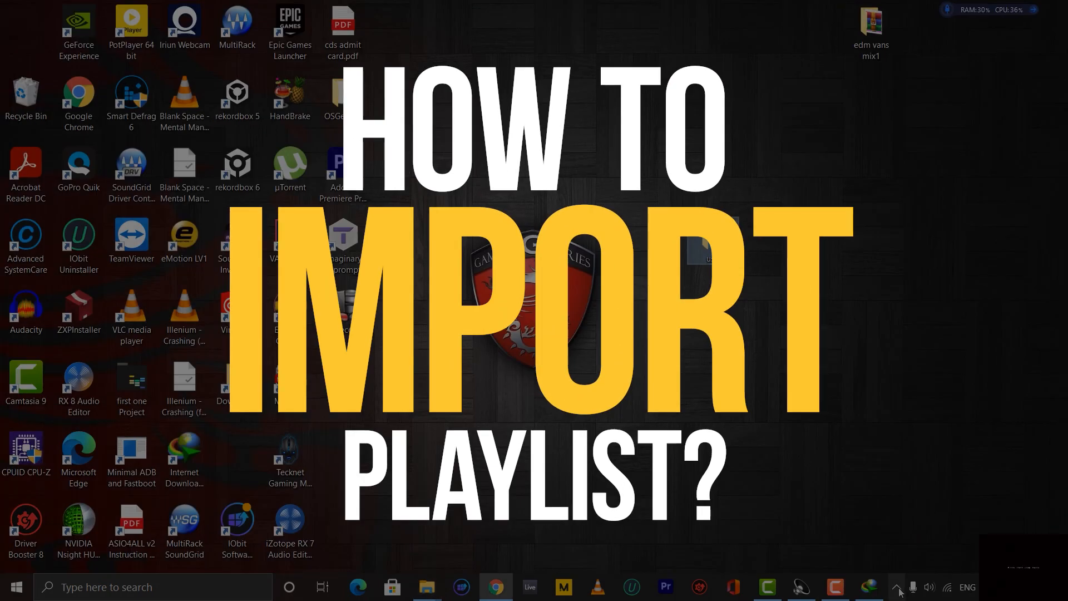
Launch rekordbox 6 from the desktop and set it to Export mode
click(897, 588)
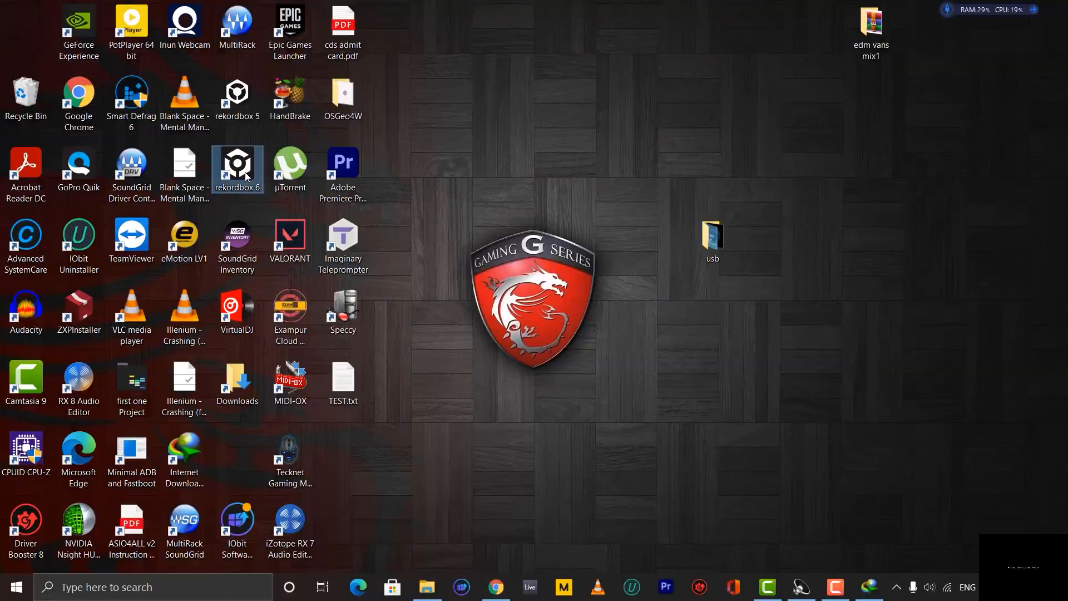
double_click(247, 176)
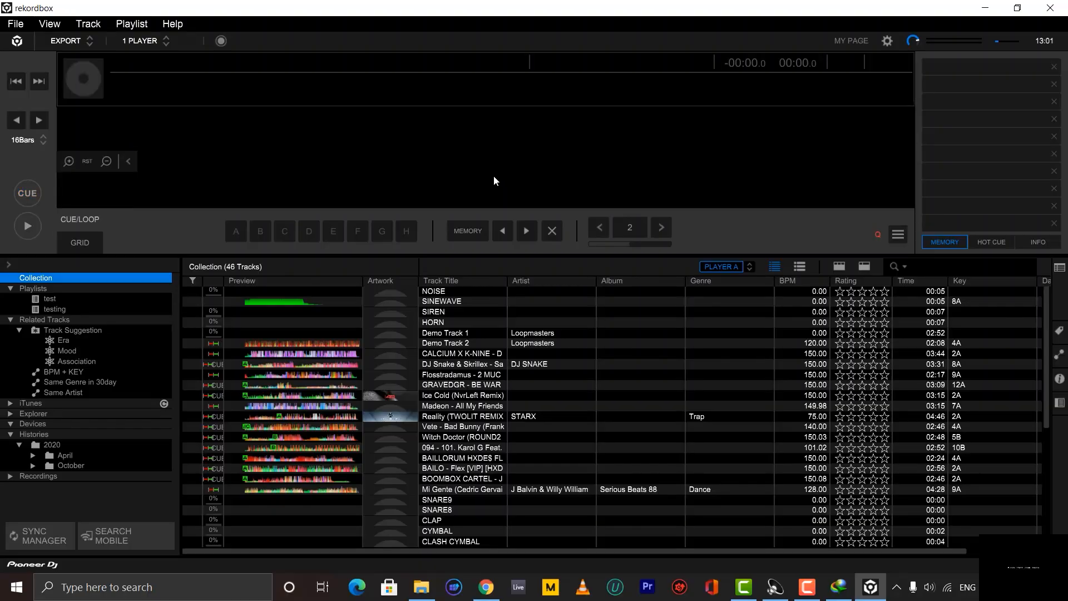
click(89, 39)
click(94, 62)
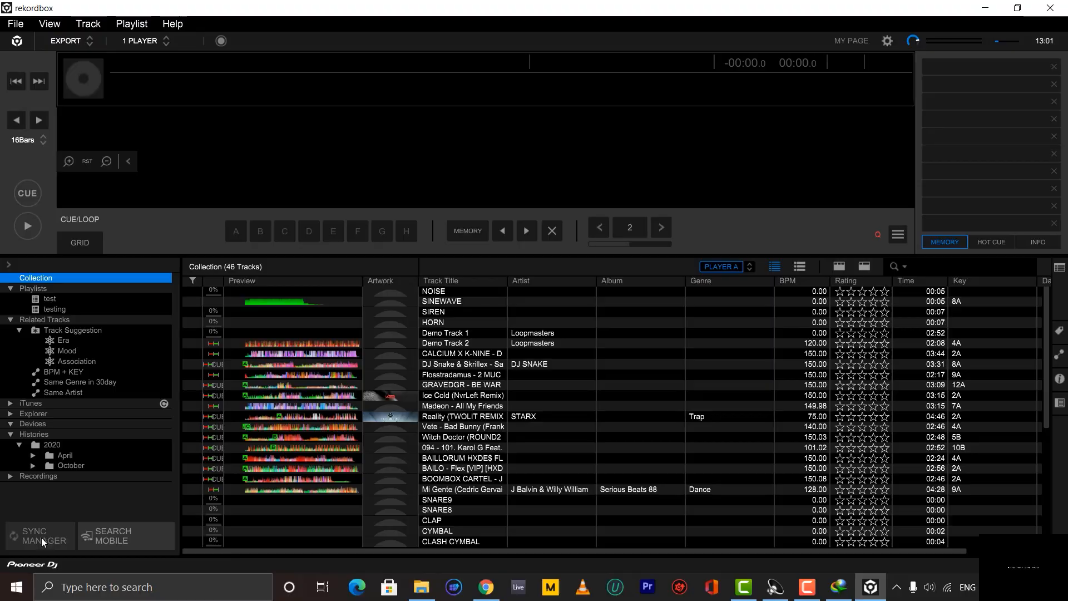
Open the Sync Manager, choose not to sync My Tag with the USB device, and close the manager
click(41, 537)
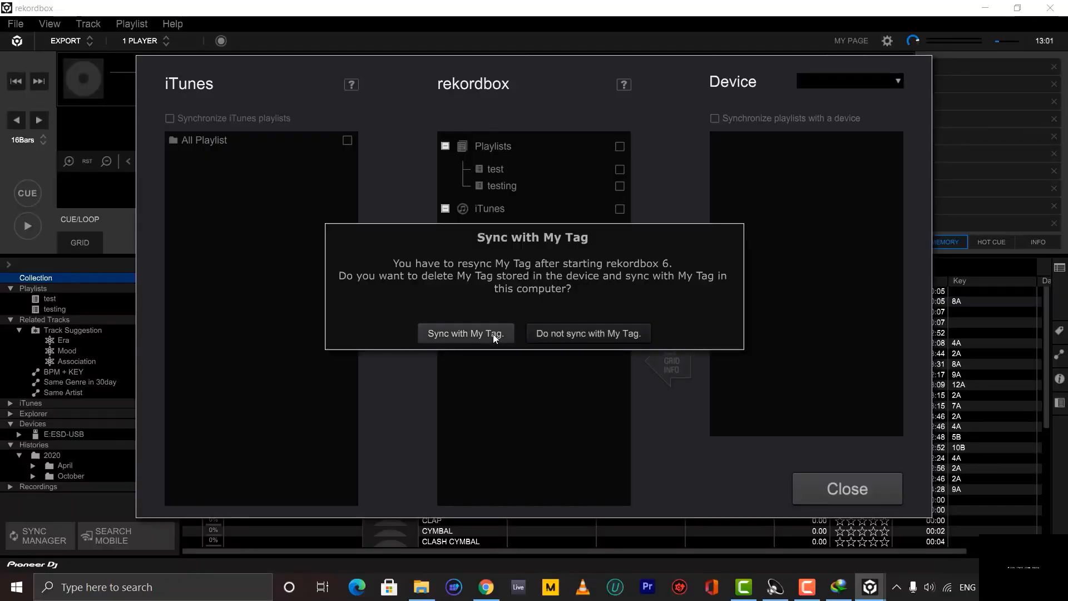
click(566, 337)
click(535, 327)
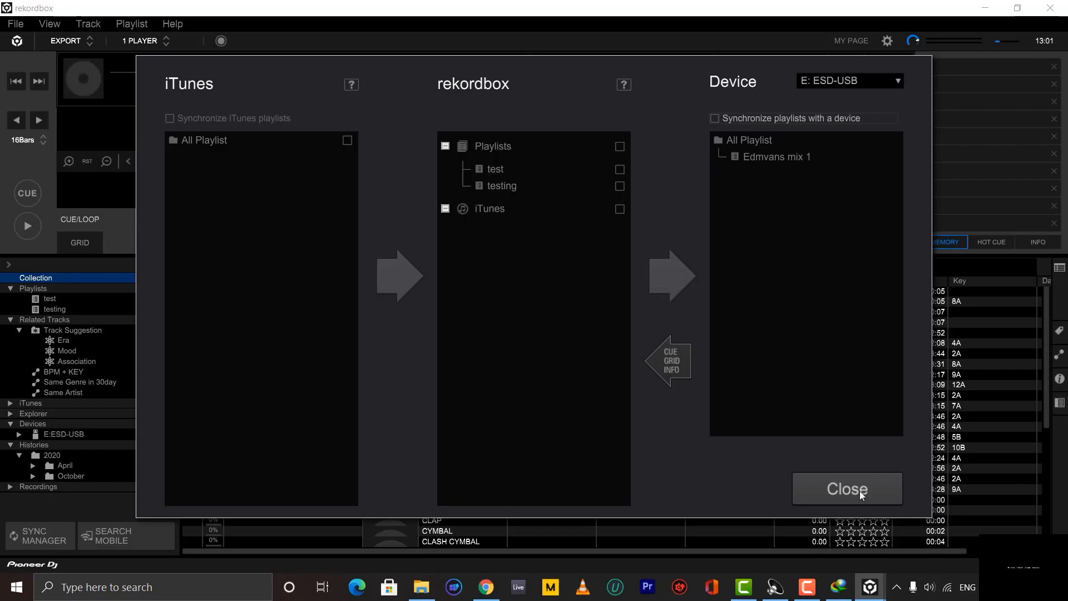
click(857, 493)
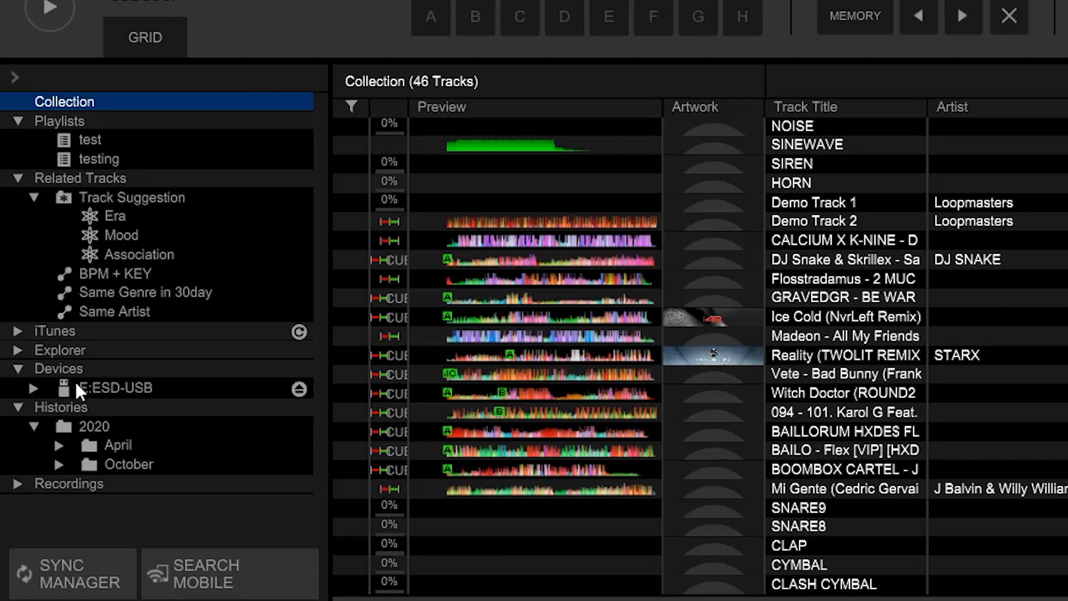
Load the first track of the Edmvans mix 1 playlist on ESD-USB into the player and delete its hot cue D
click(35, 389)
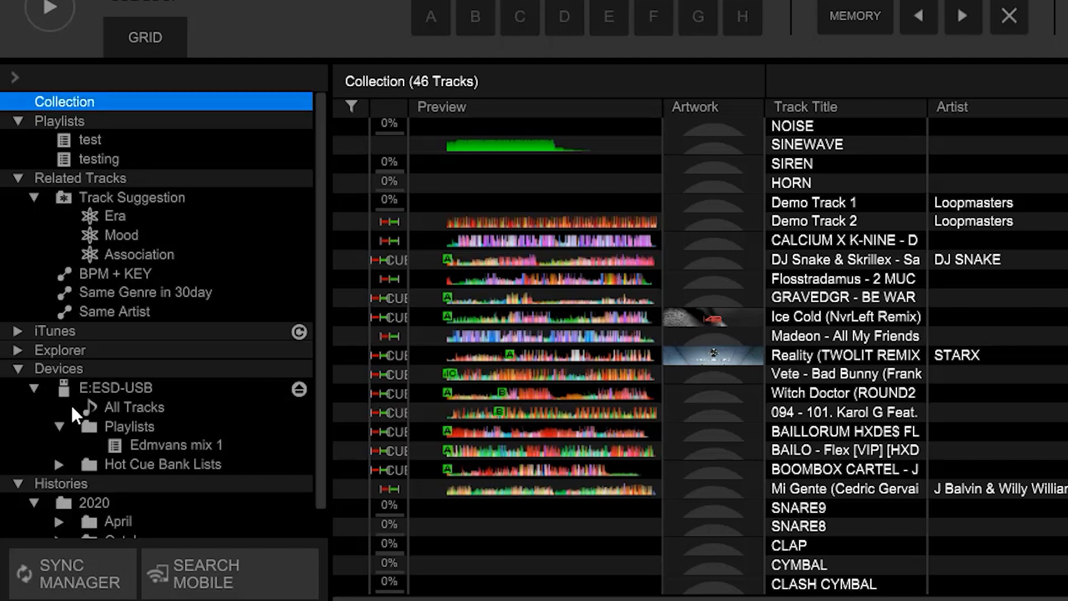
click(178, 445)
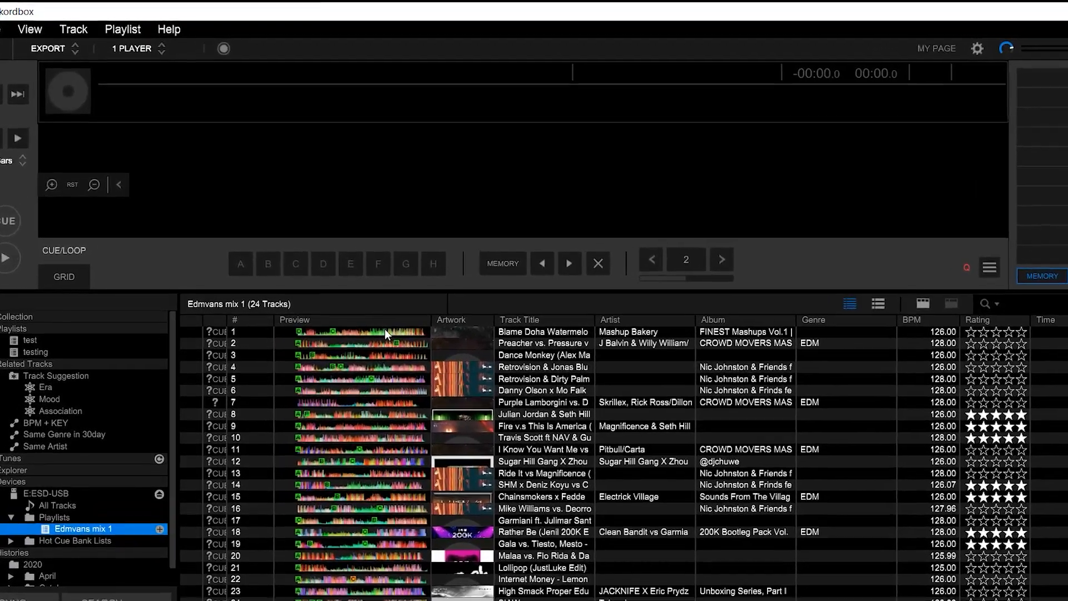
double_click(385, 329)
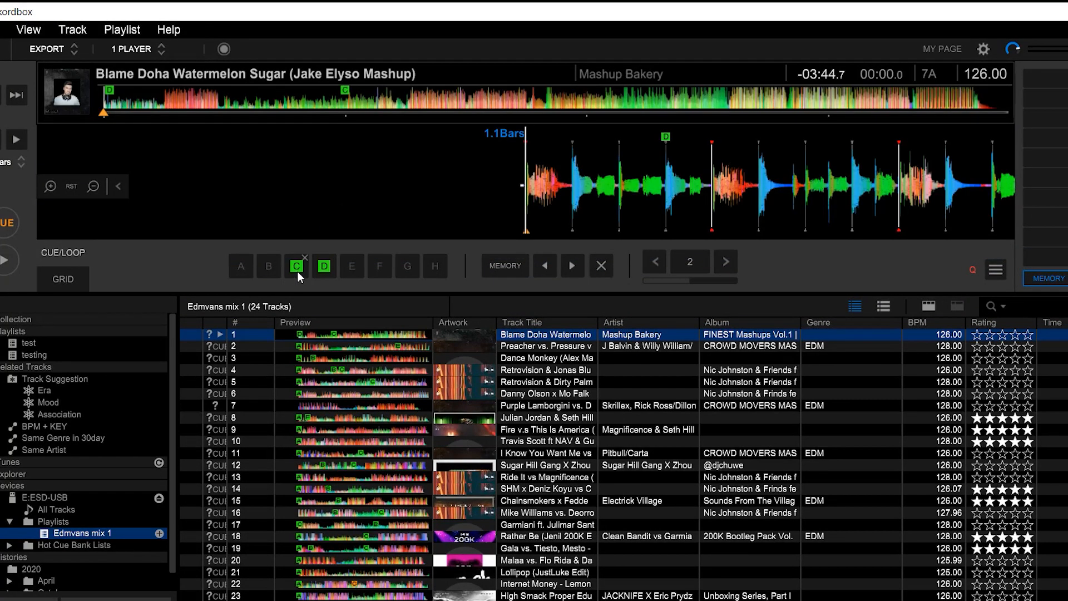
click(298, 266)
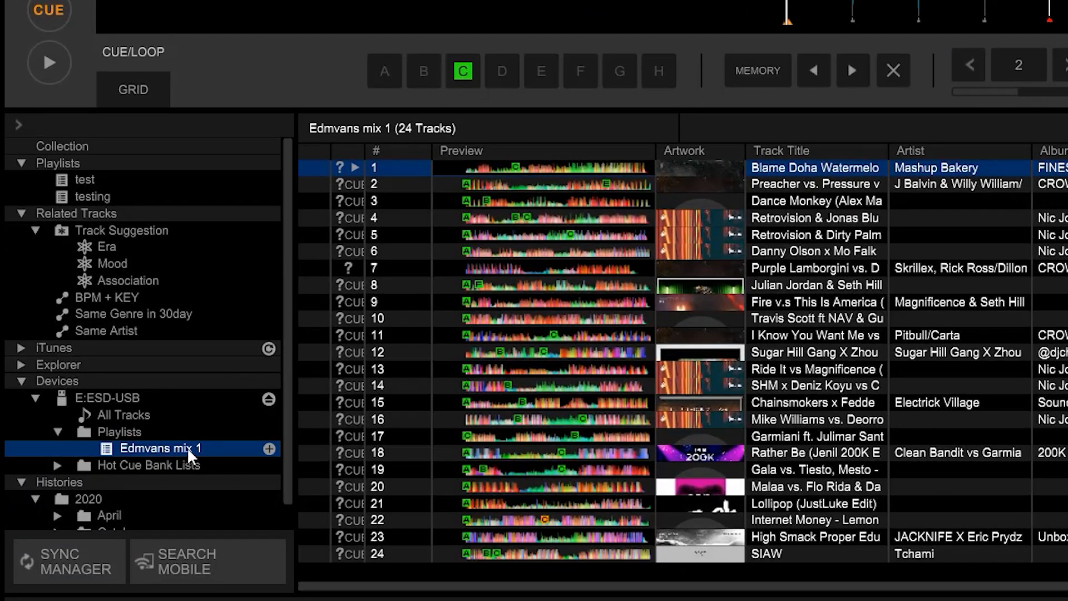
Import the Edmvans mix 1 playlist from the ESD-USB device into rekordbox, copying its music files to D:/song coll
right_click(189, 450)
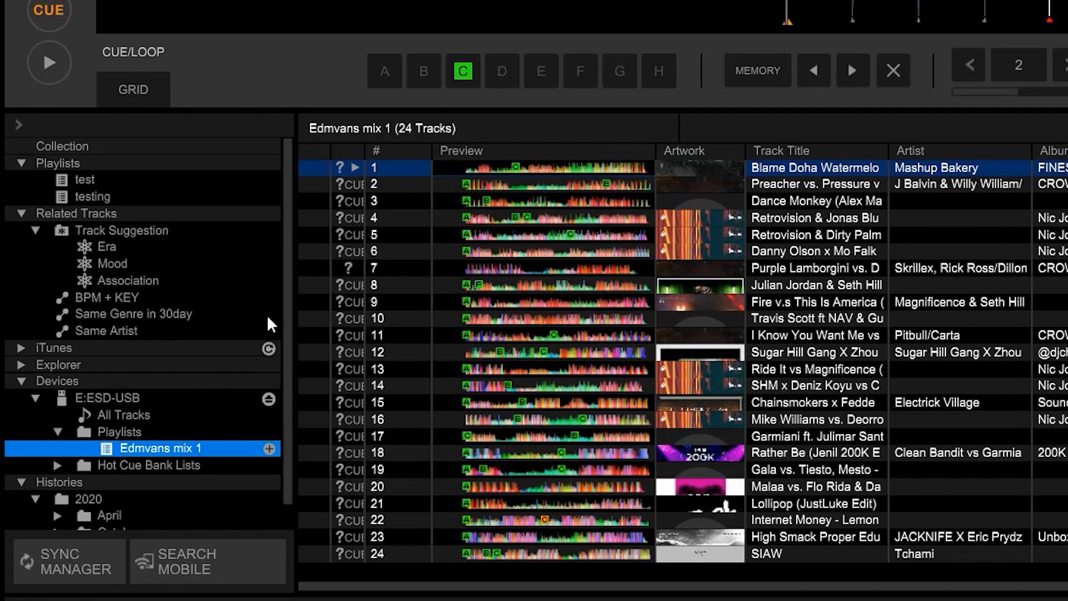
click(271, 323)
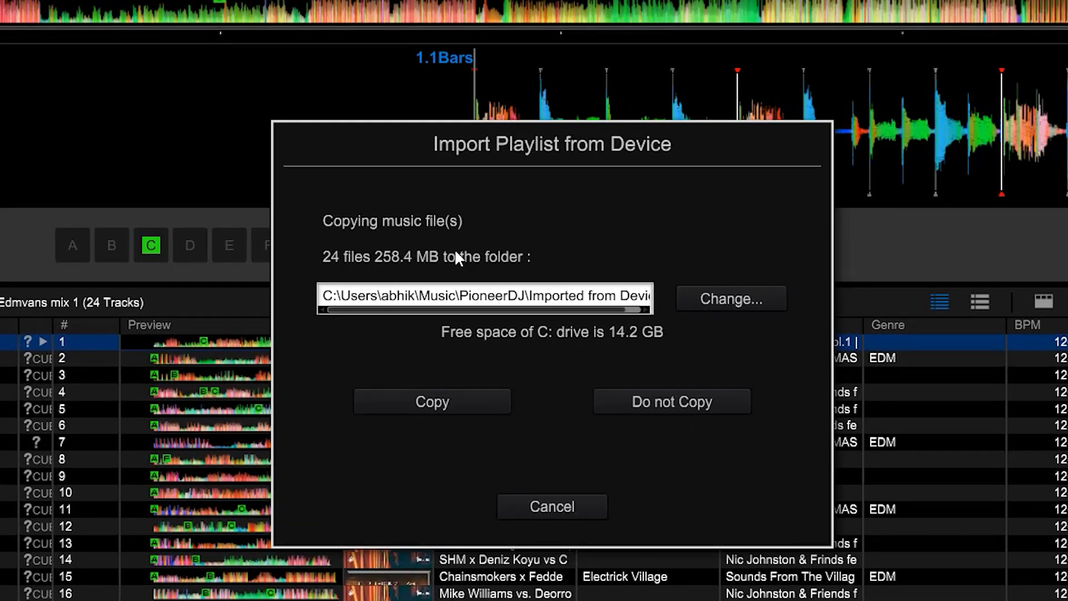
click(732, 299)
scroll(449, 310, down, 3)
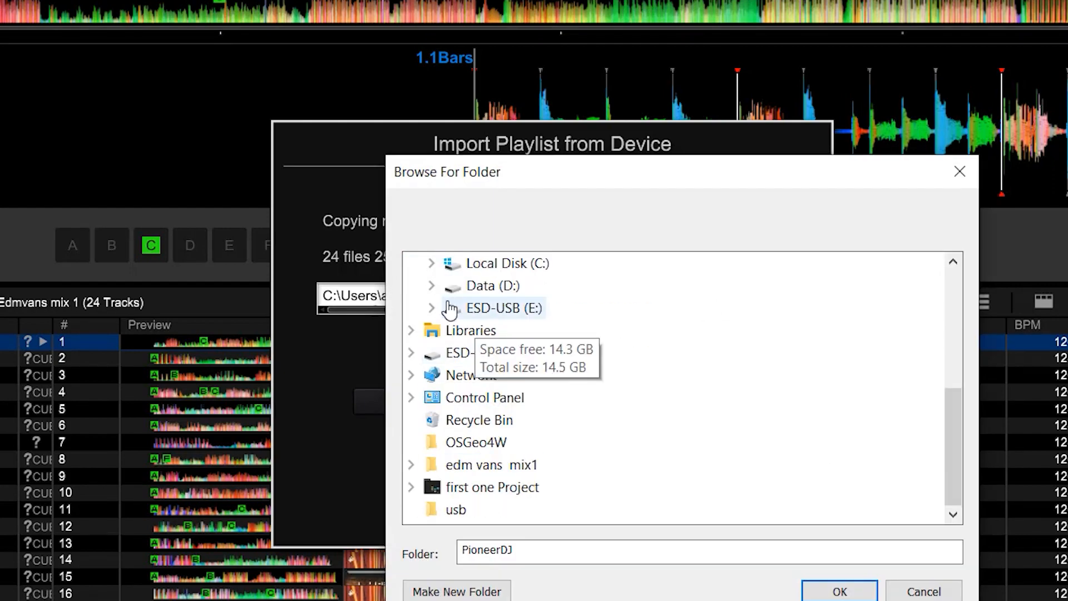
click(432, 286)
scroll(518, 396, down, 6)
key(s)
key(s)
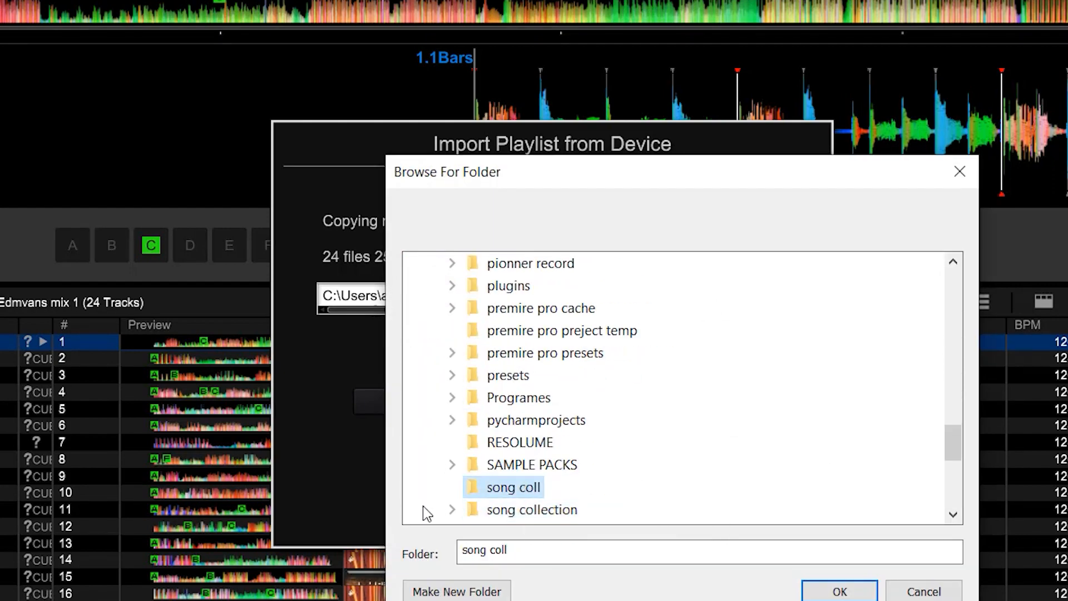
click(838, 590)
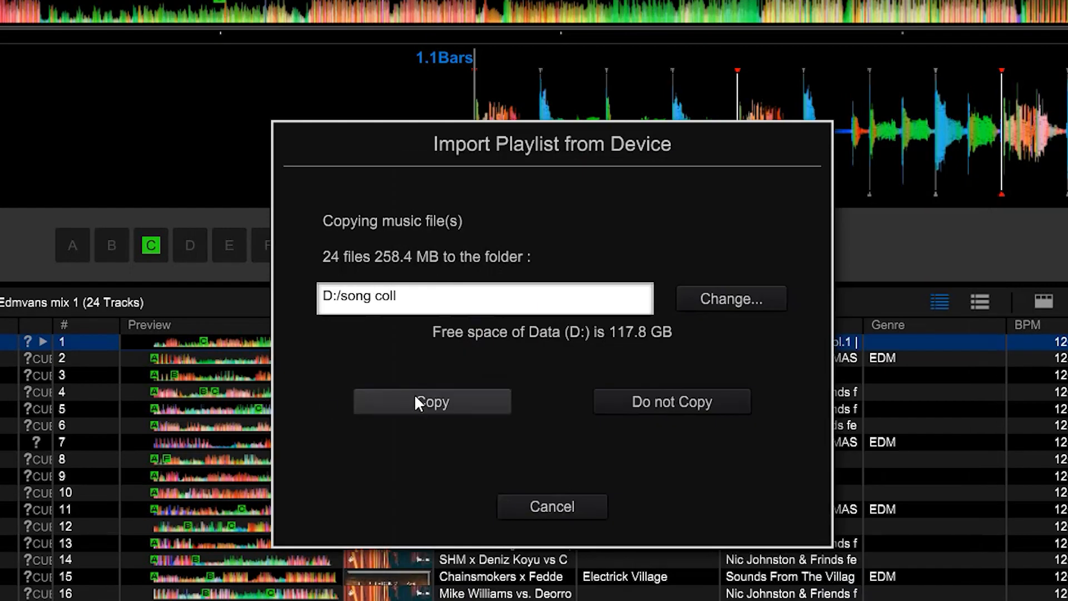
click(482, 397)
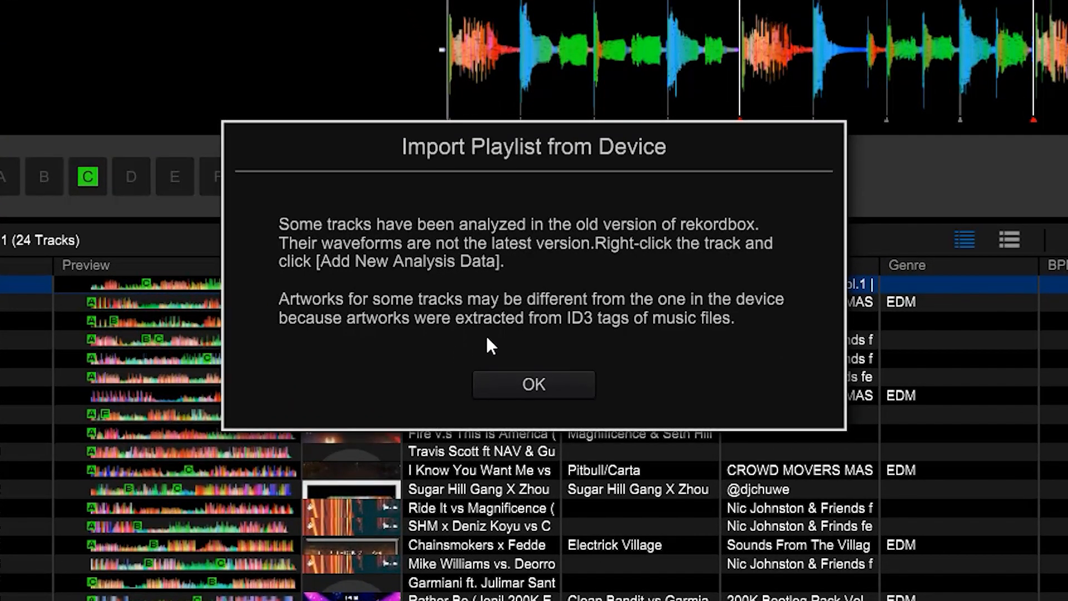
click(572, 388)
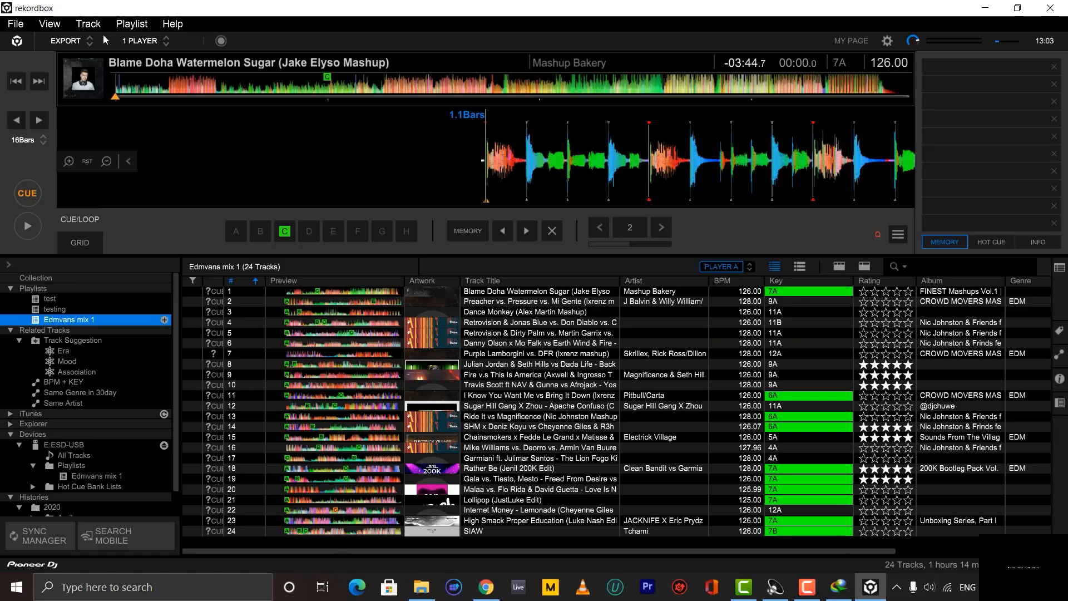
Switch rekordbox from Export mode to Performance mode
click(90, 40)
click(111, 83)
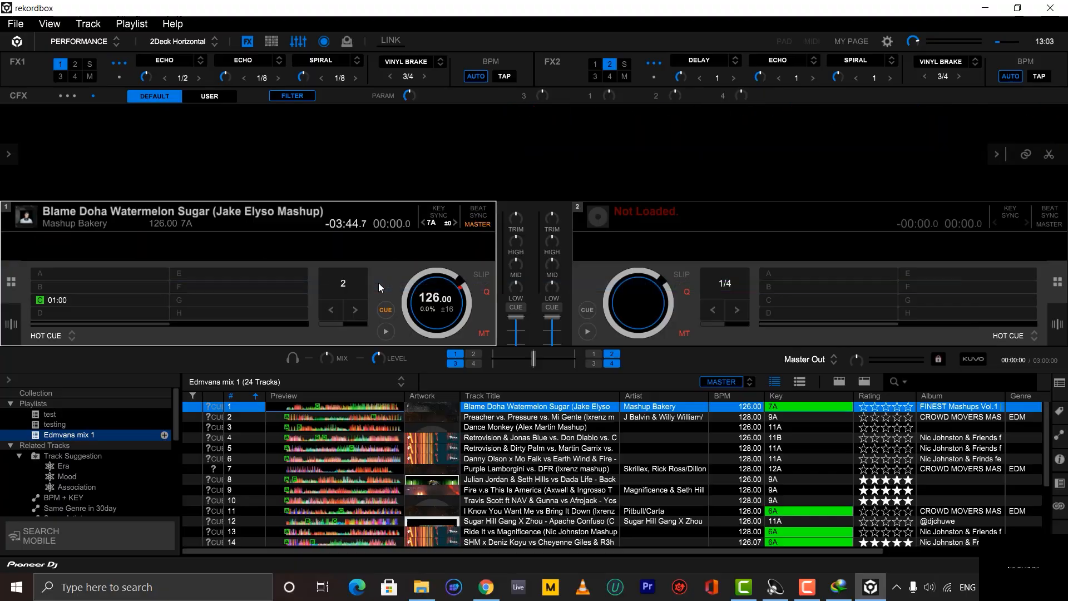